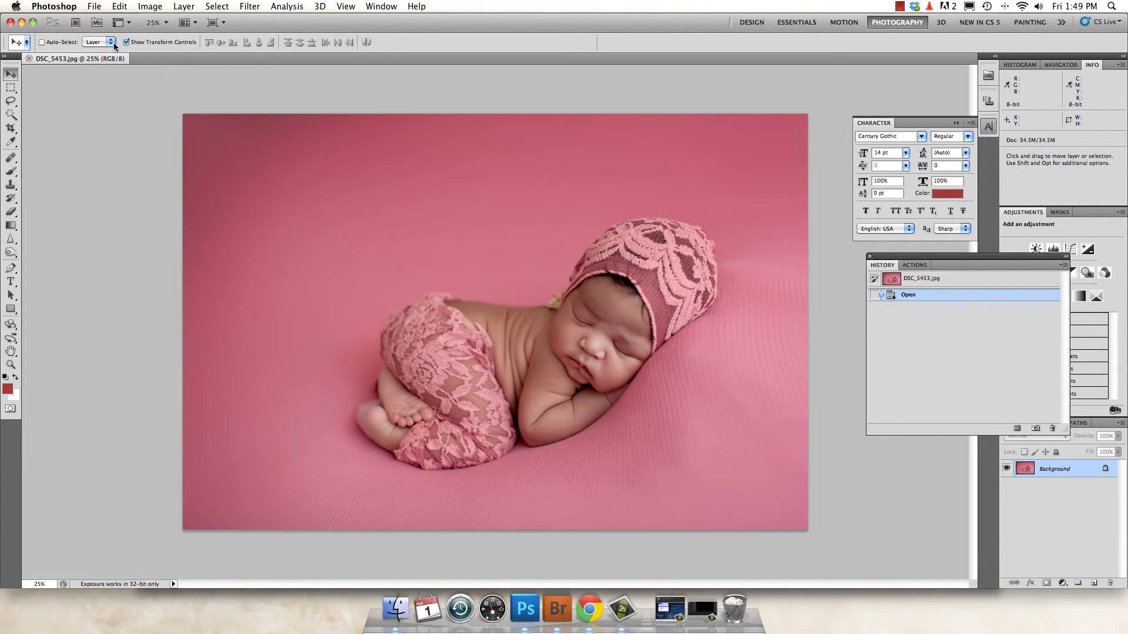
# - Create a new transparent 900 × 300 px document at 300 ppi (Untitled-1)
pyautogui.click(96, 10)
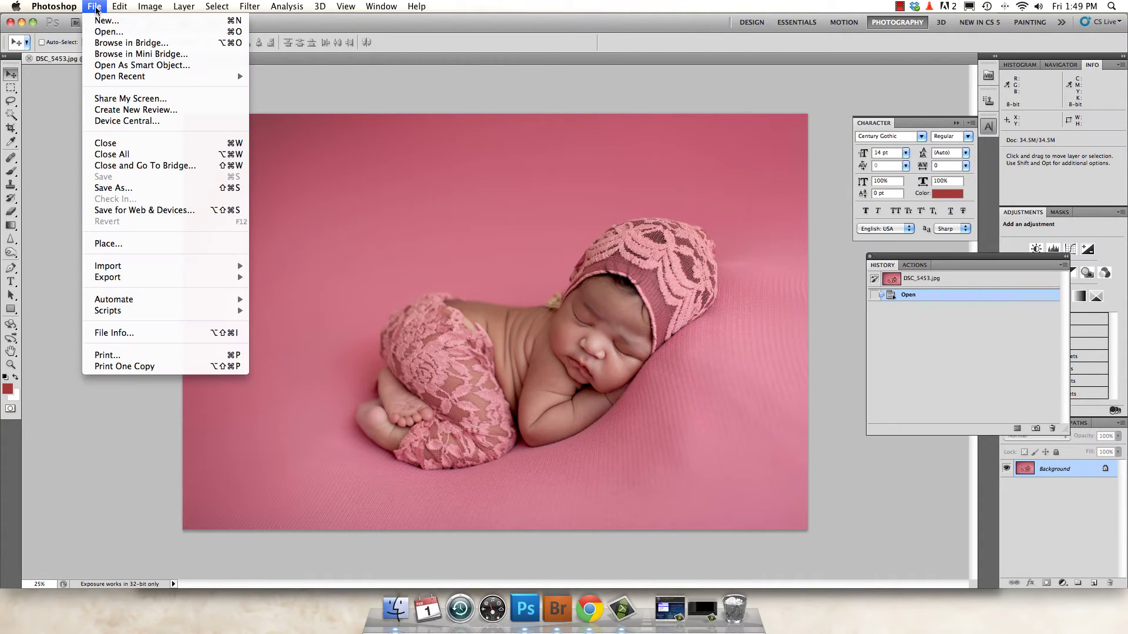
pyautogui.click(97, 20)
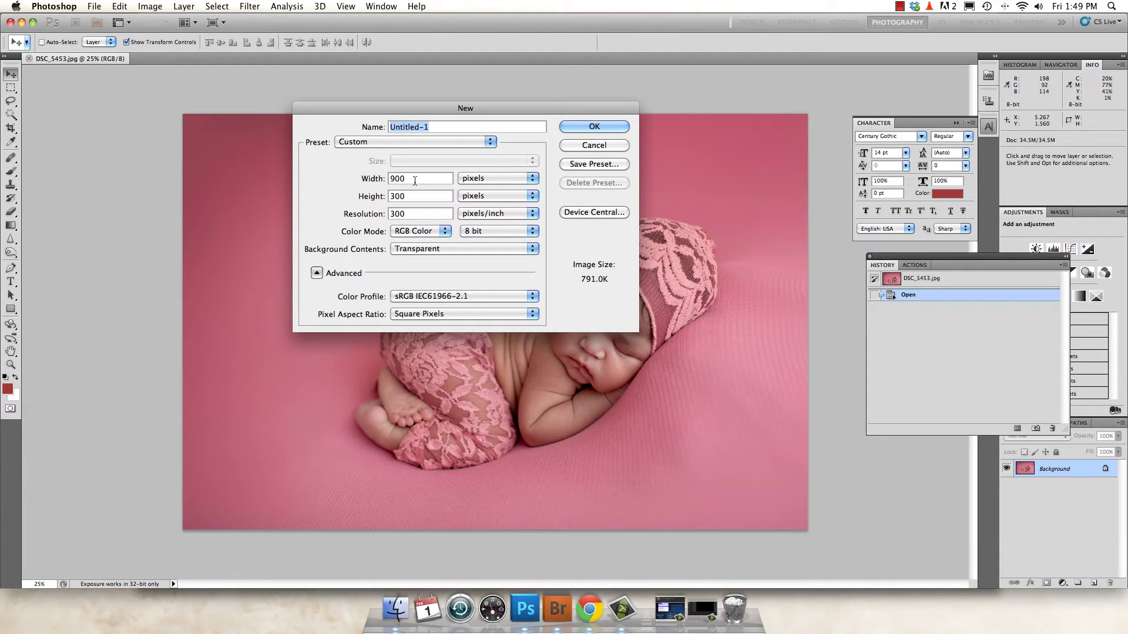
pyautogui.click(614, 128)
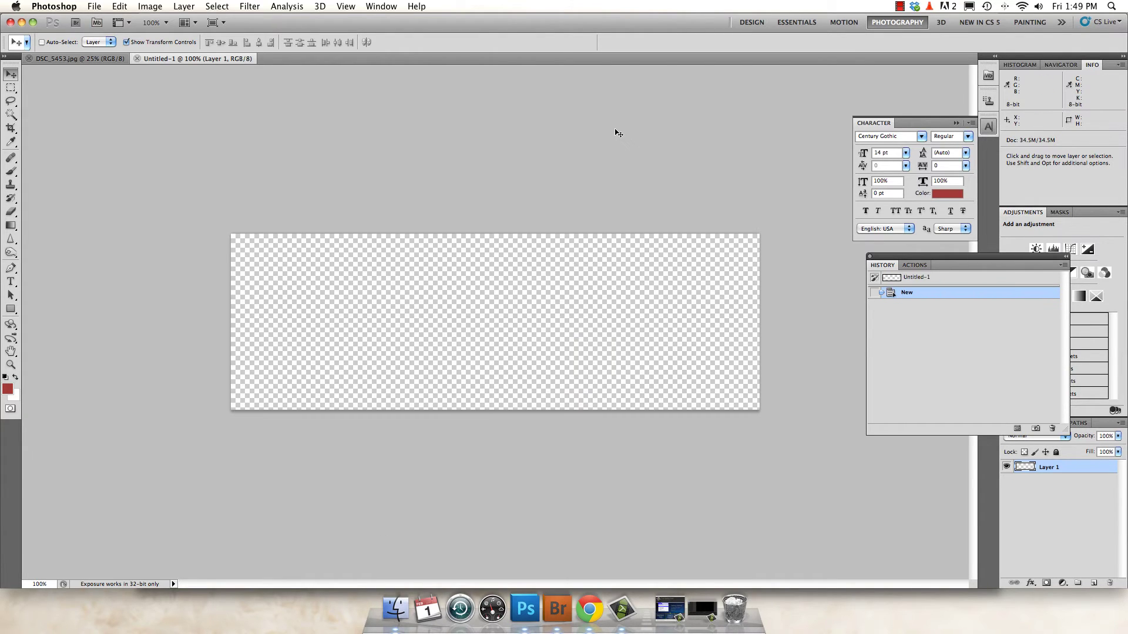
# - Choose the Horizontal Type Tool and set its text colour to black, 000000
pyautogui.click(11, 281)
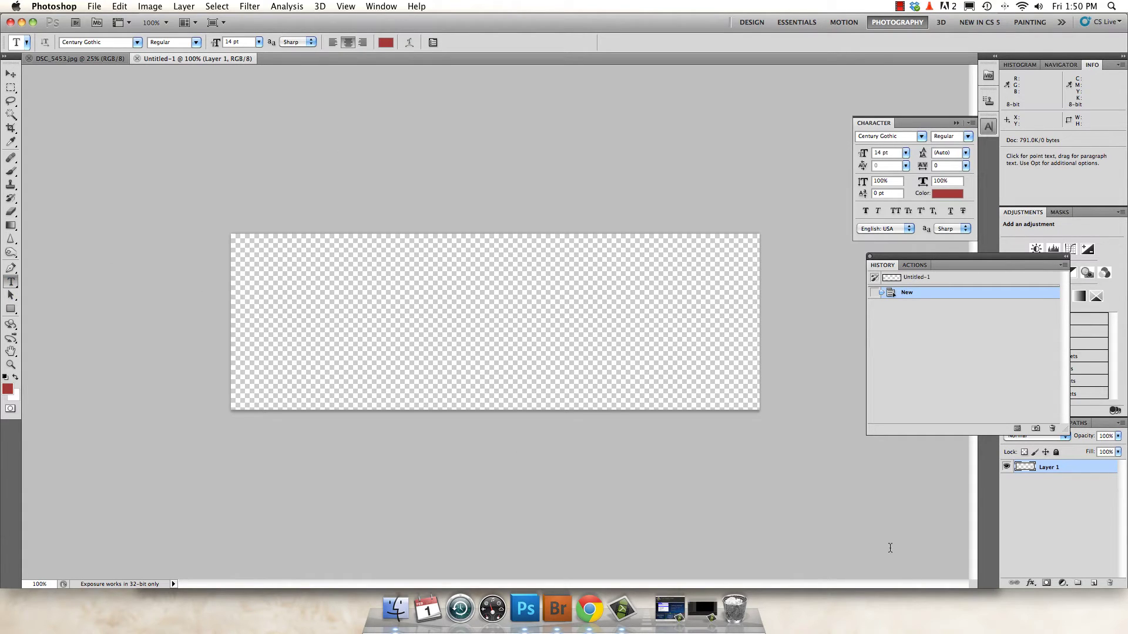
pyautogui.click(385, 42)
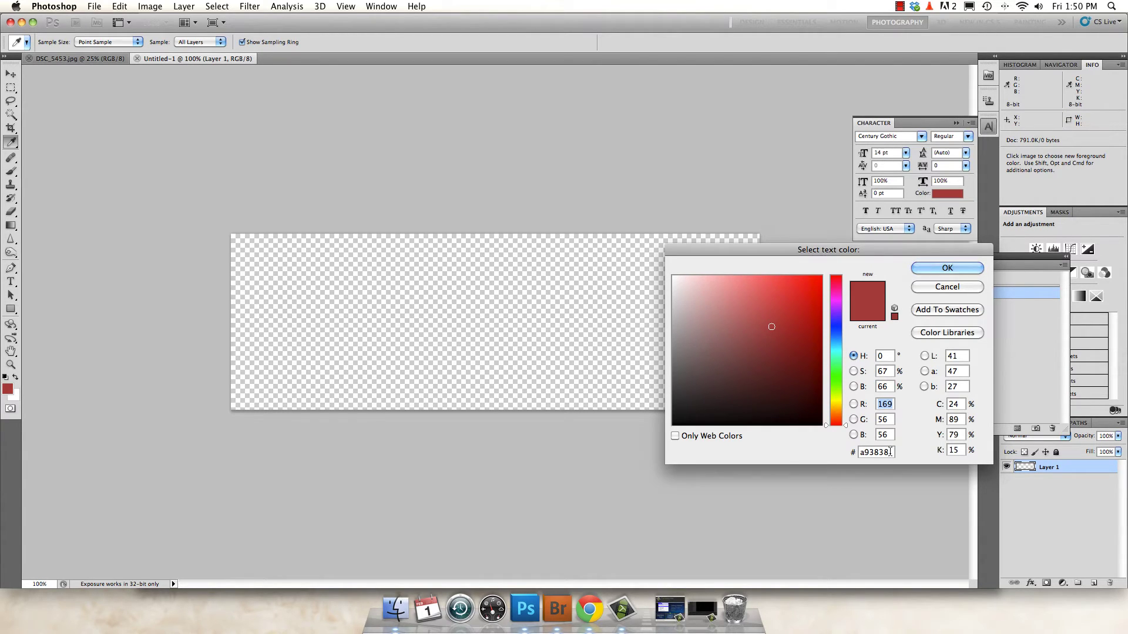
pyautogui.moveTo(889, 452); pyautogui.dragTo(854, 451)
pyautogui.write('00000')
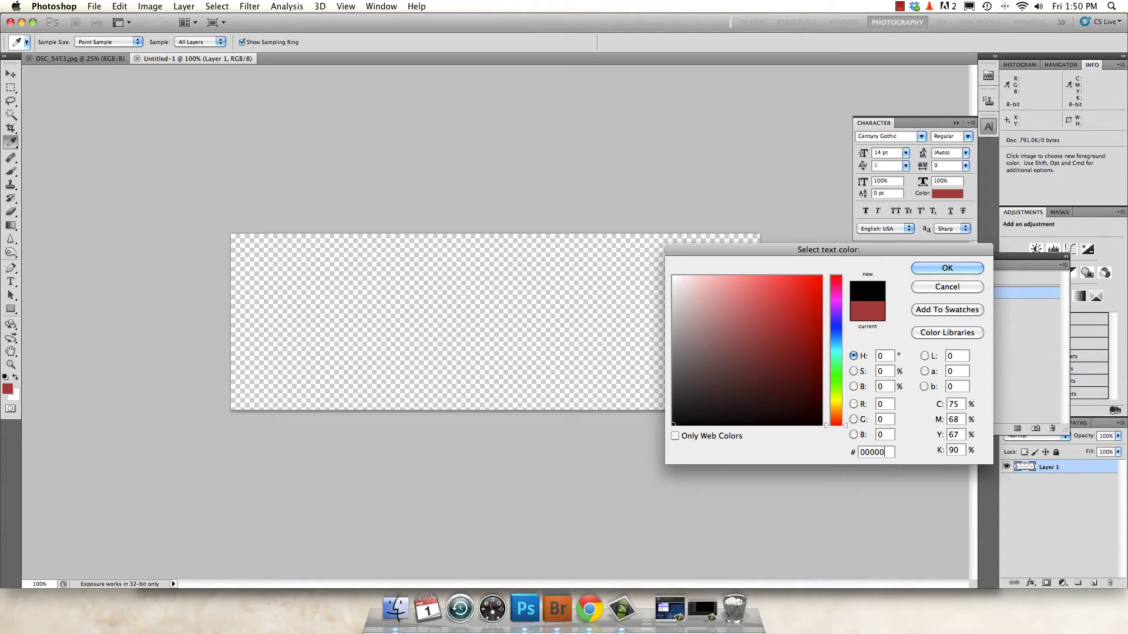
pyautogui.click(961, 269)
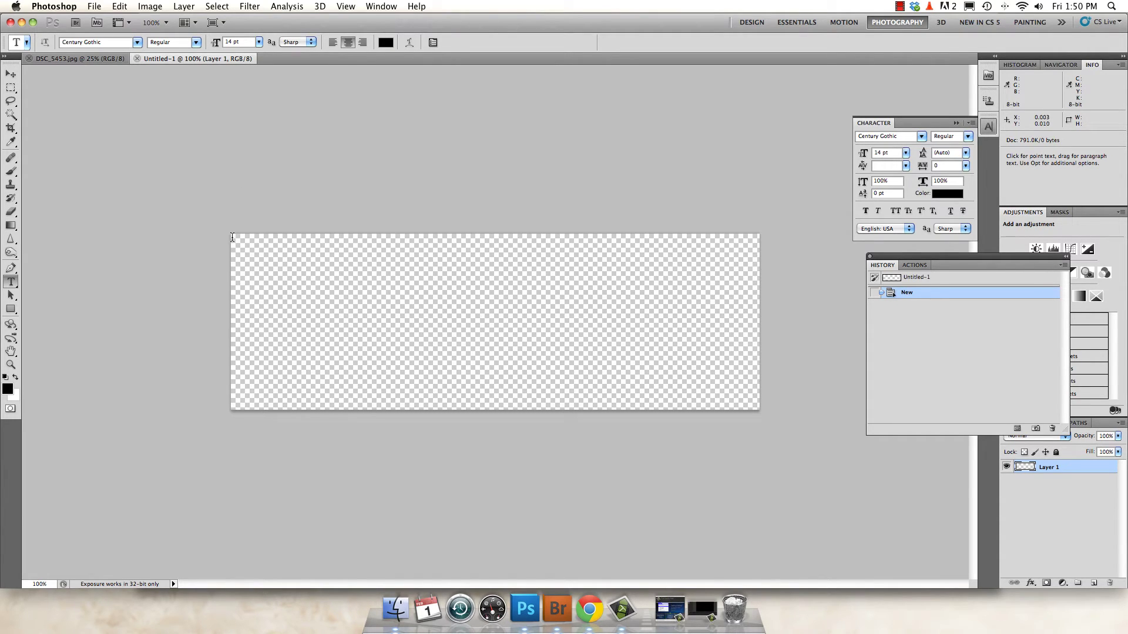
# - Draw a canvas-wide text box and type © with the photographer's name and 'photography'
pyautogui.moveTo(232, 237); pyautogui.dragTo(755, 409)
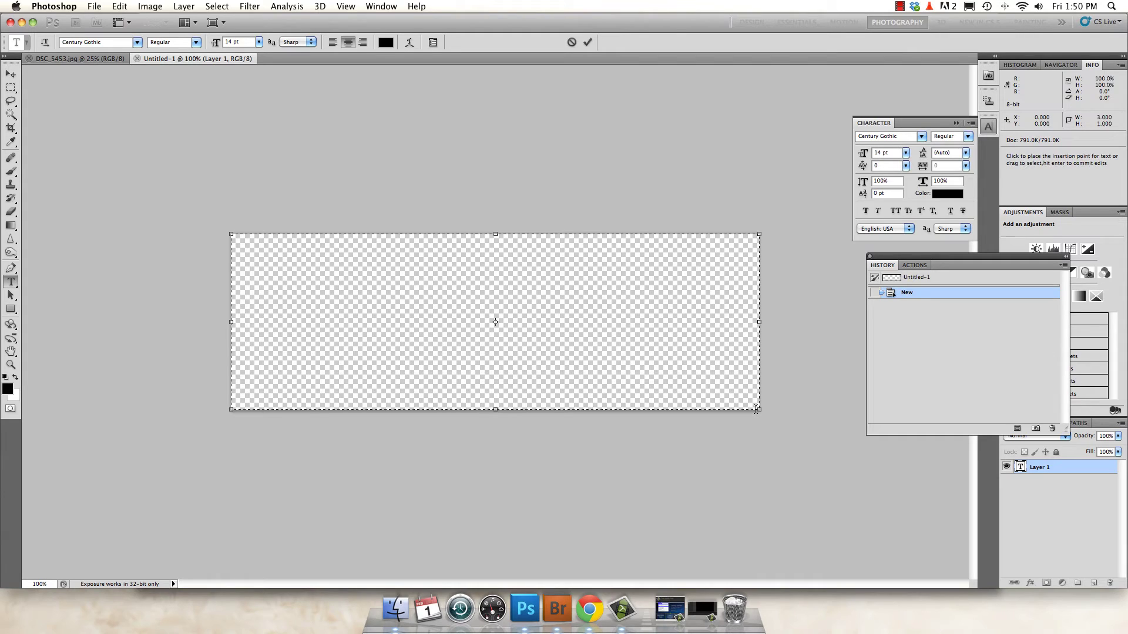
pyautogui.write('©keri meyers[')
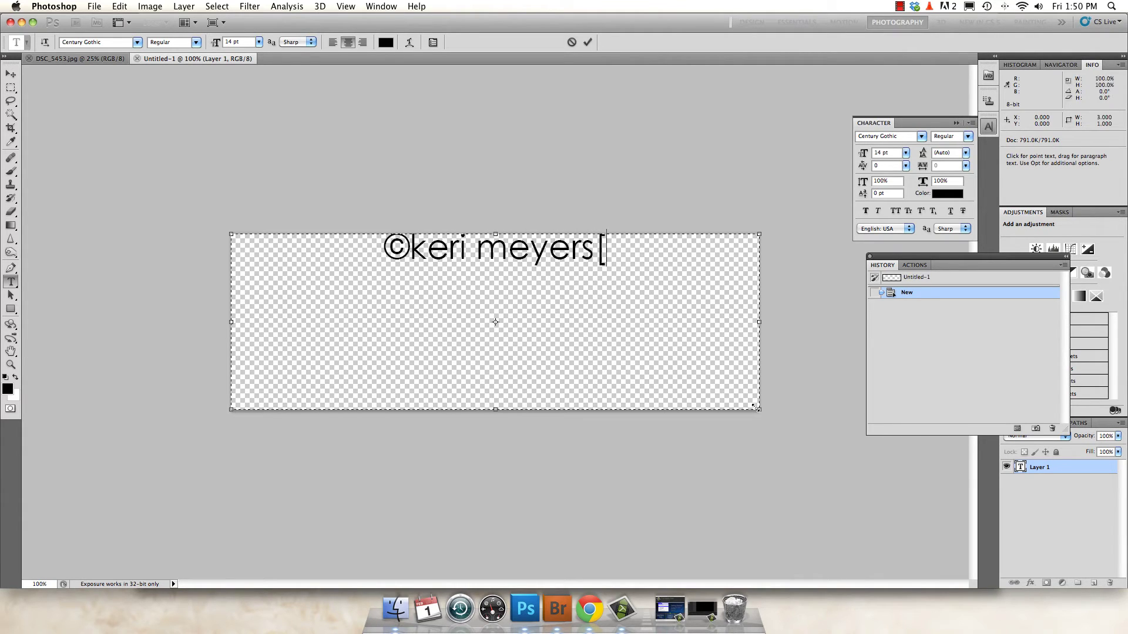
pyautogui.press('BackSpace')
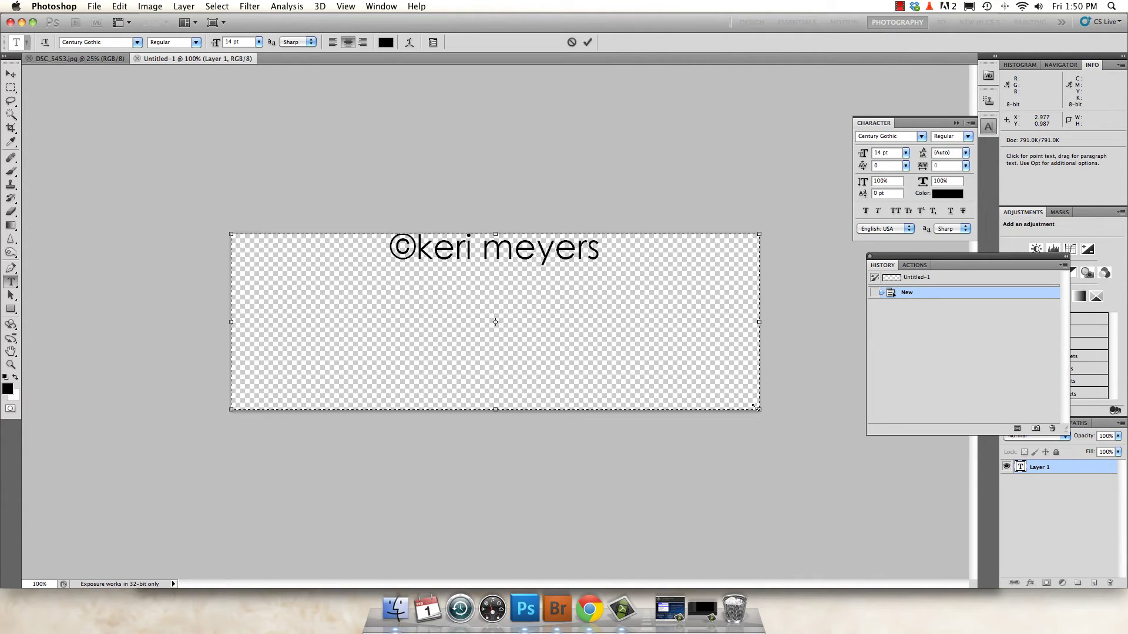
pyautogui.write('photog')
pyautogui.press('BackSpace')
pyautogui.press('BackSpace')
pyautogui.press('BackSpace')
pyautogui.press('BackSpace')
pyautogui.press('BackSpace')
pyautogui.press('BackSpace')
pyautogui.press('BackSpace')
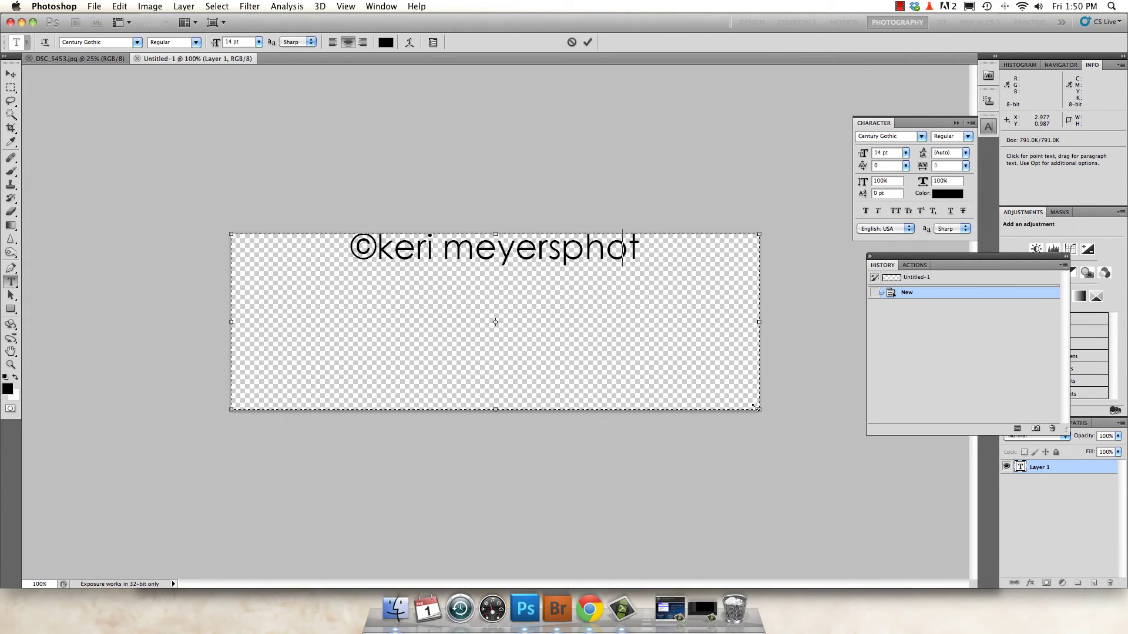
pyautogui.write('[hp')
pyautogui.press('BackSpace')
pyautogui.press('BackSpace')
pyautogui.press('BackSpace')
pyautogui.press('BackSpace')
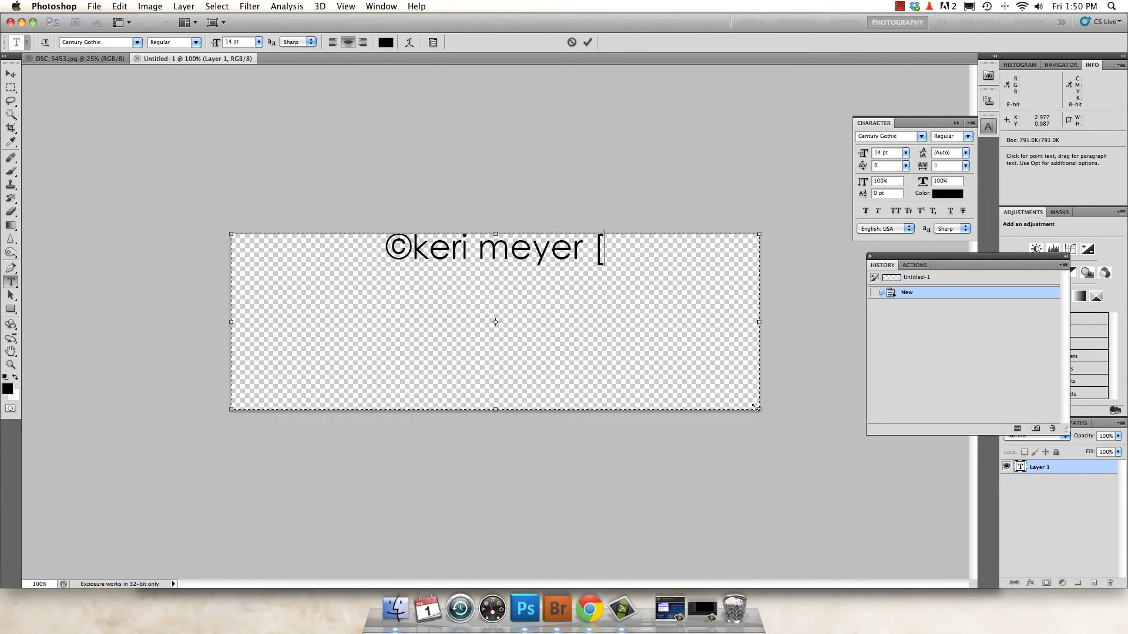
pyautogui.write('photography')
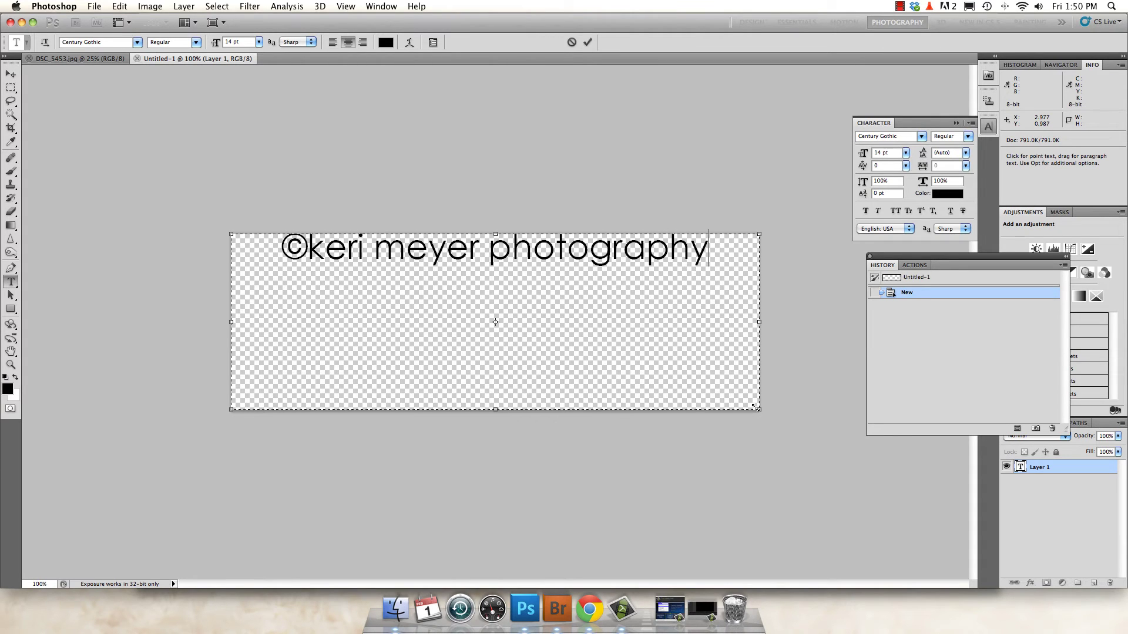
# - Commit the text and move the text layer slightly lower
pyautogui.click(587, 43)
pyautogui.press('v')
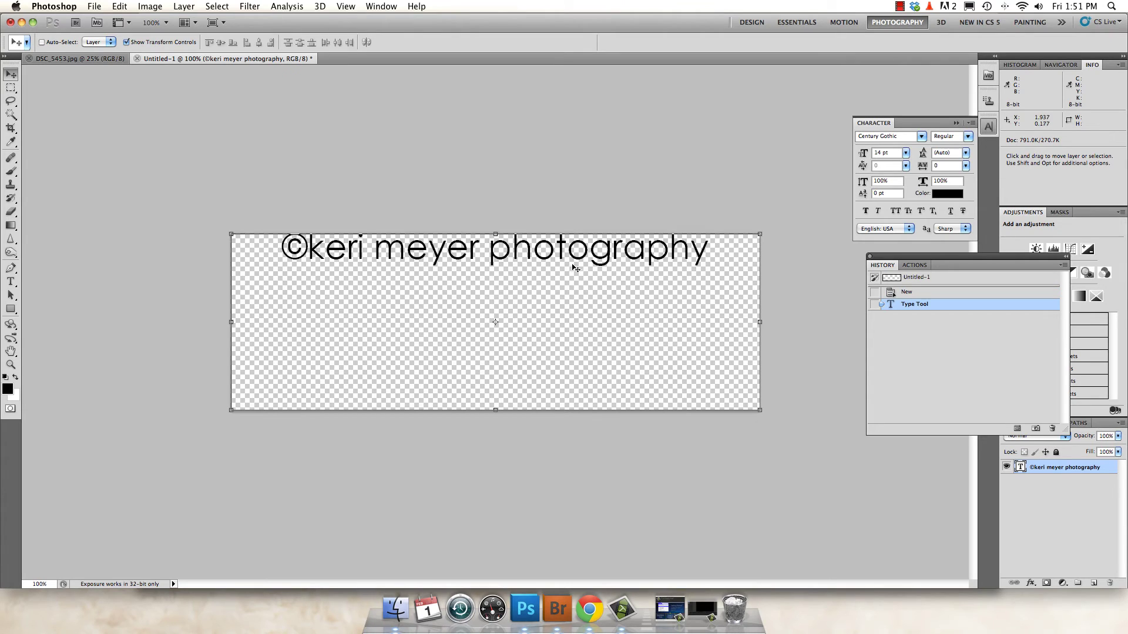
pyautogui.moveTo(572, 267); pyautogui.dragTo(572, 285)
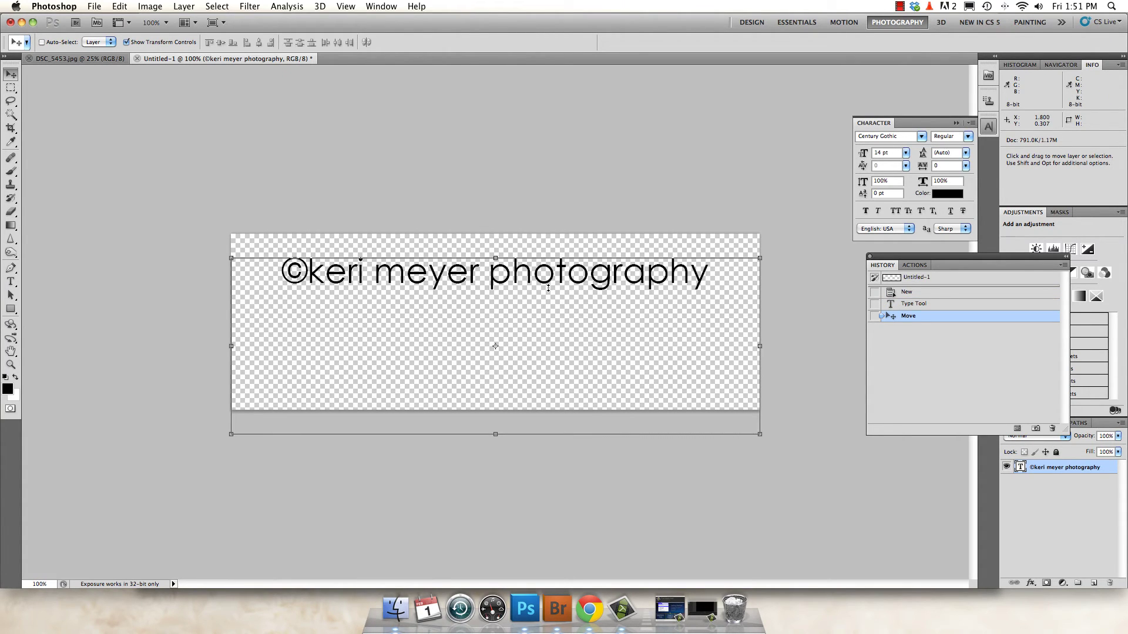
# - Crop Untitled-1 to a narrow strip framing just the text line
pyautogui.click(10, 129)
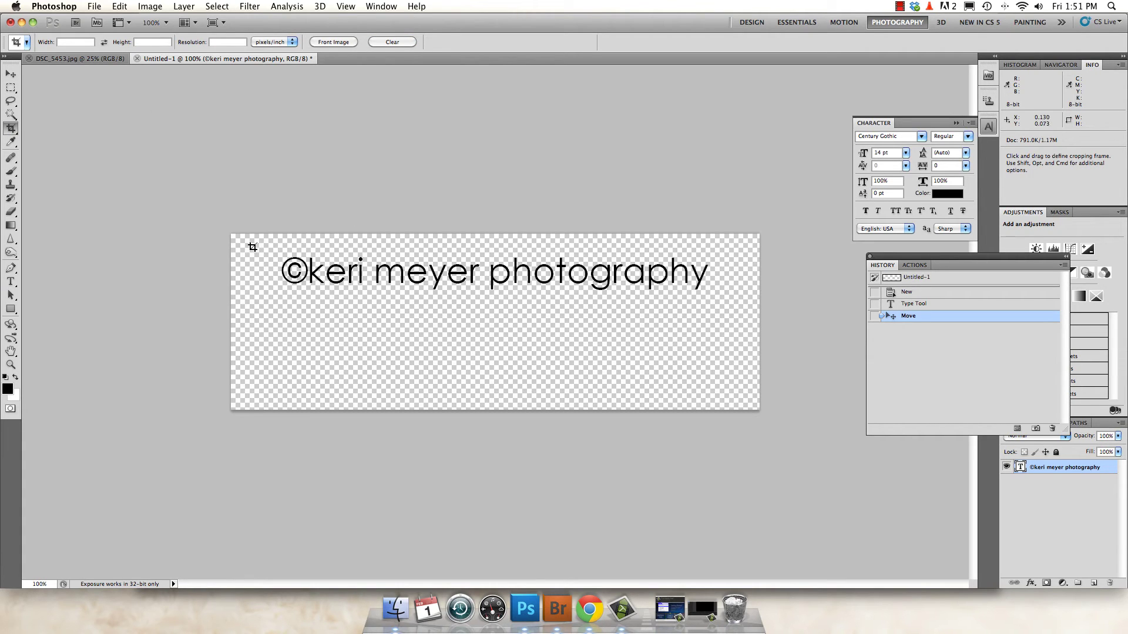
pyautogui.moveTo(277, 243); pyautogui.dragTo(715, 302)
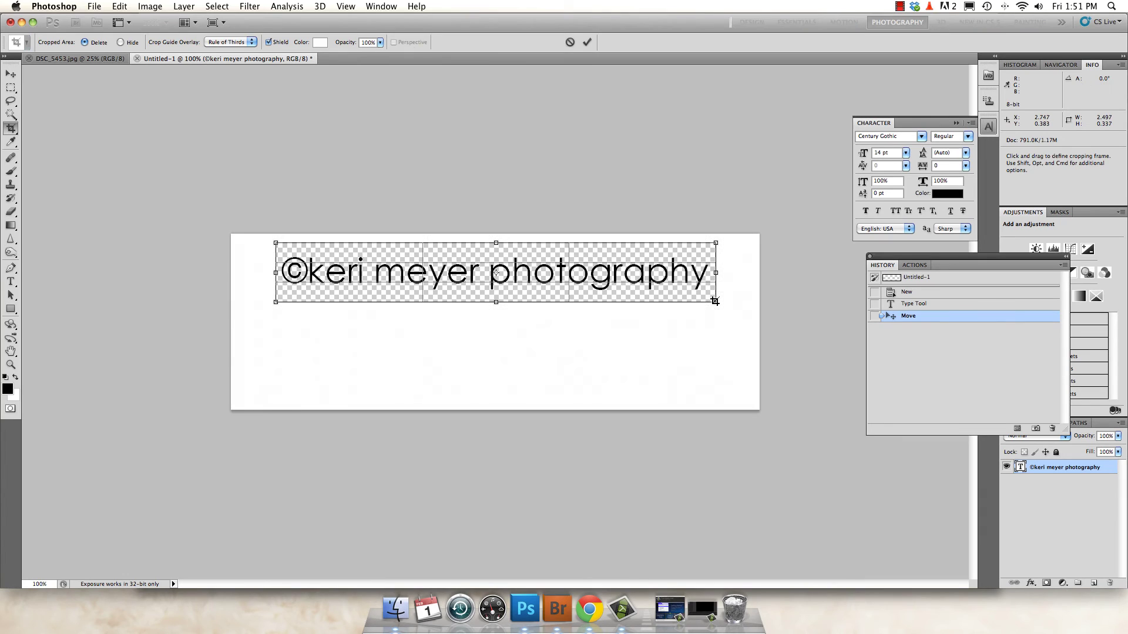
pyautogui.click(587, 42)
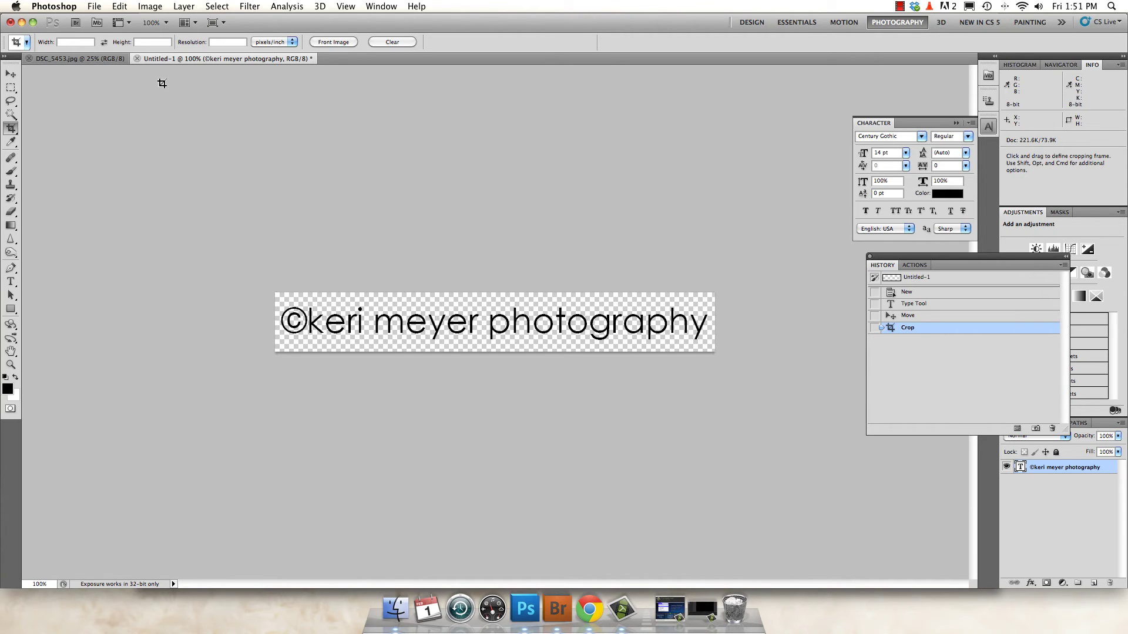
# - Define a brush preset named 'KMP Watermark' from the text and float its window
pyautogui.click(119, 7)
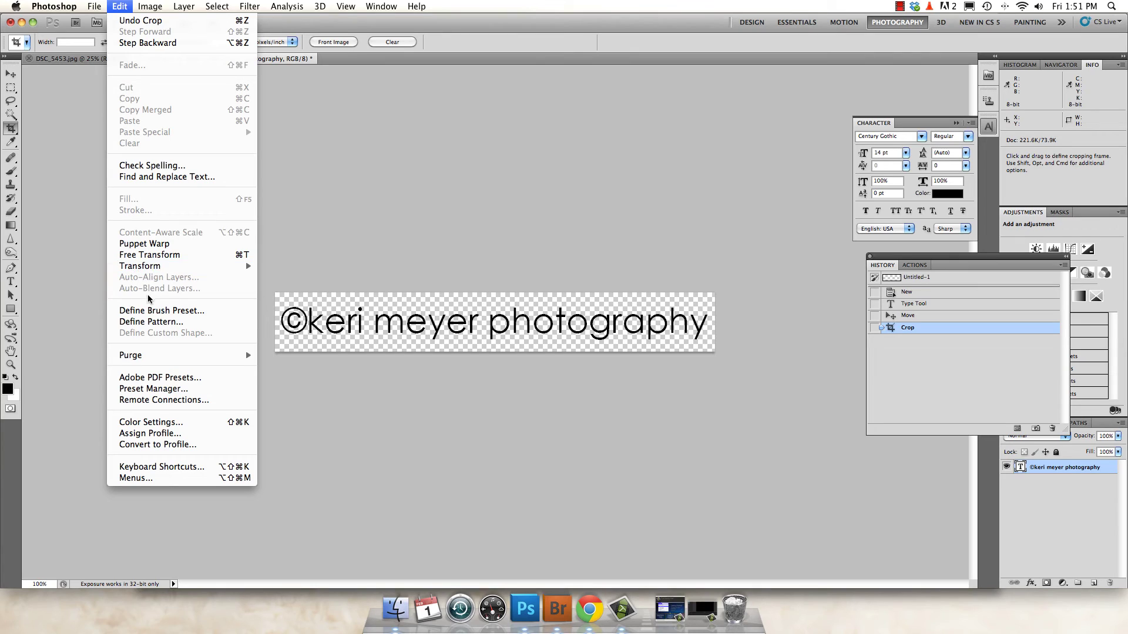
pyautogui.click(152, 311)
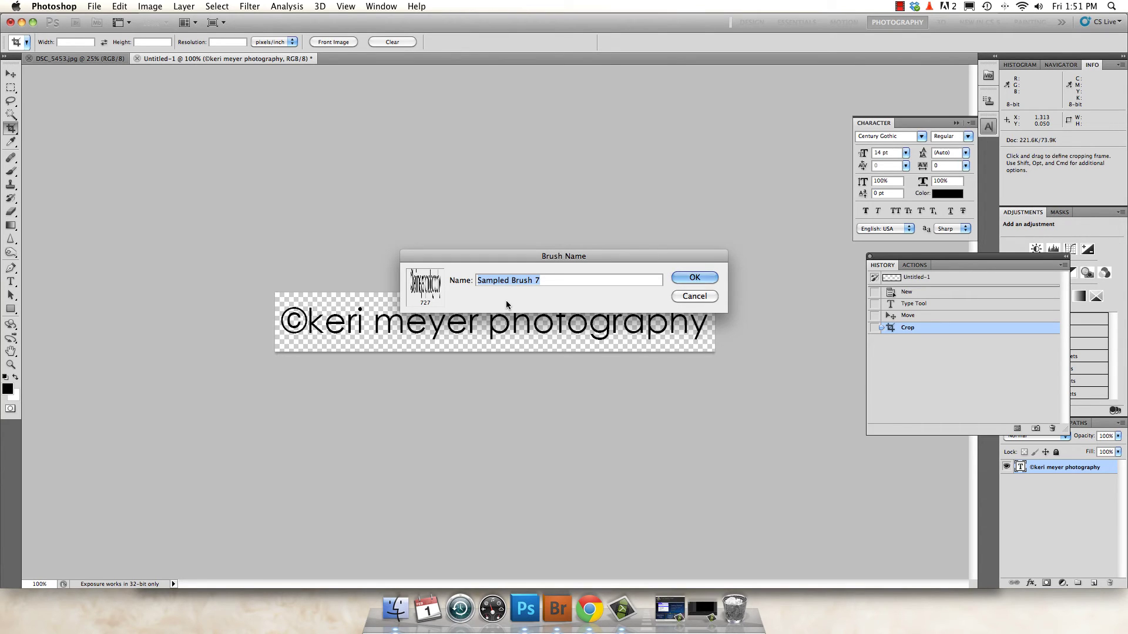
pyautogui.write('KMP Watermark')
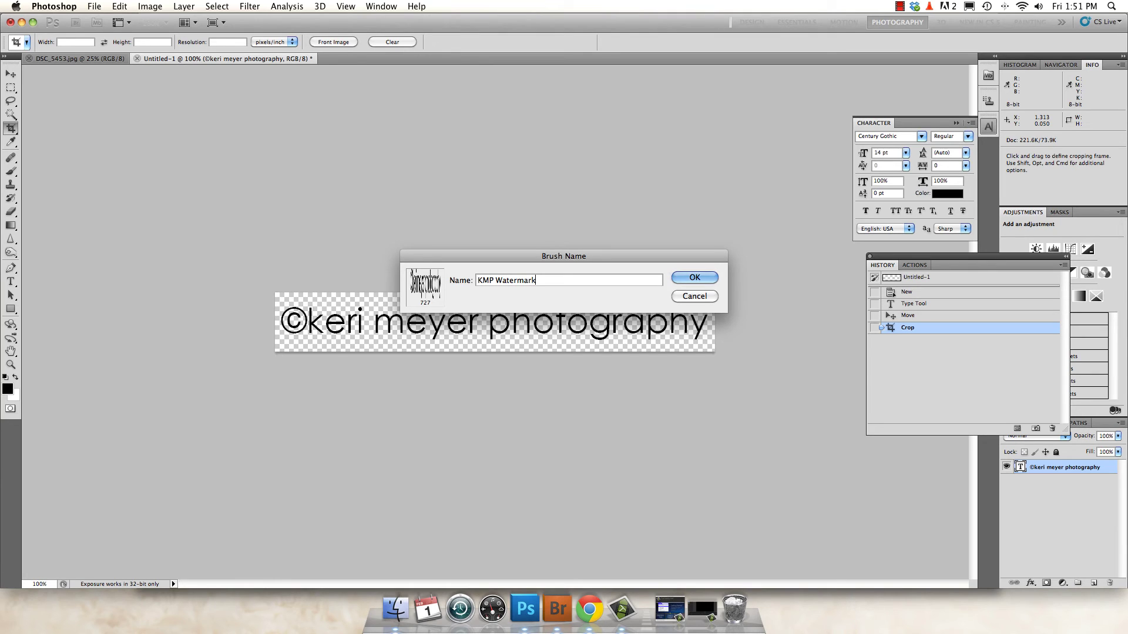
pyautogui.click(702, 277)
pyautogui.moveTo(270, 58); pyautogui.dragTo(660, 114)
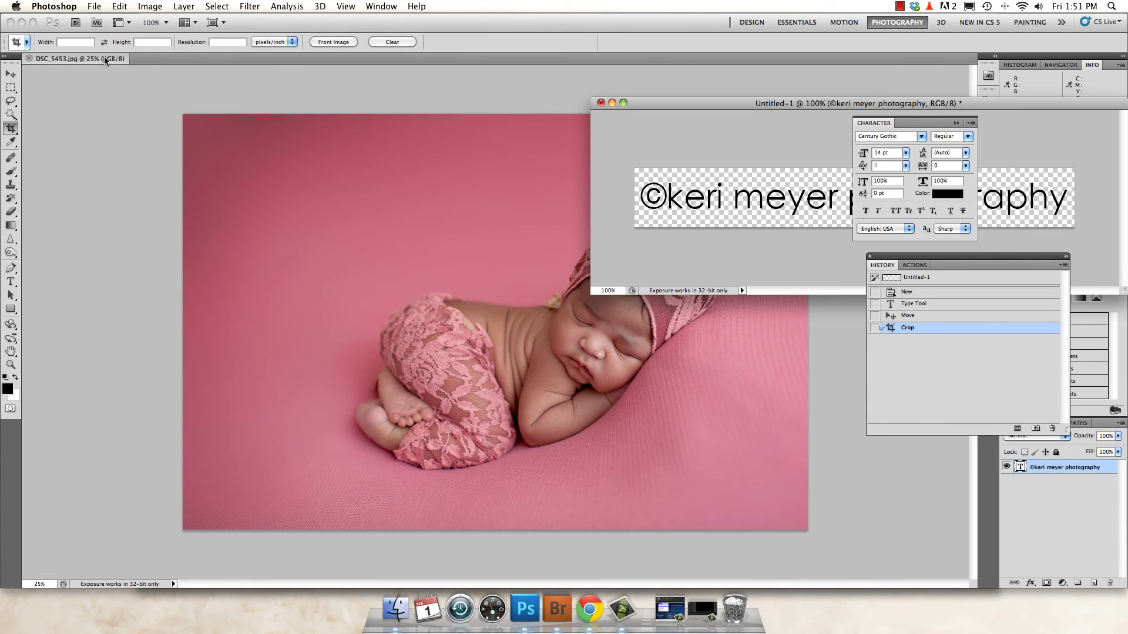
# - Float the newborn photo window and select the KMP Watermark (727 px) brush preset
pyautogui.moveTo(104, 56); pyautogui.dragTo(377, 86)
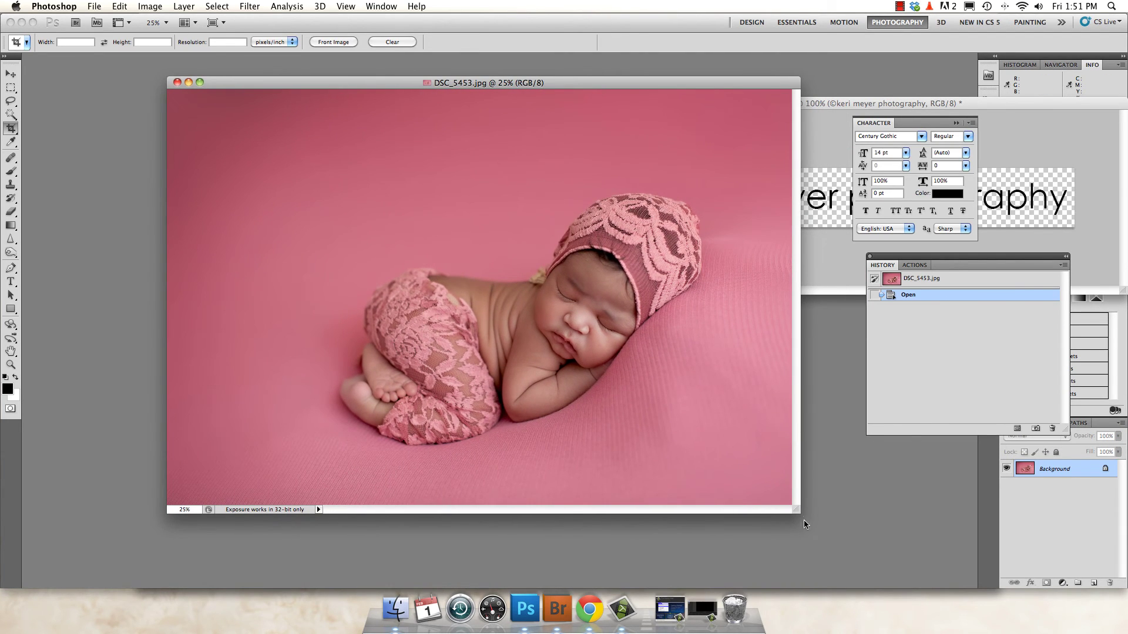
pyautogui.moveTo(276, 83); pyautogui.dragTo(252, 83)
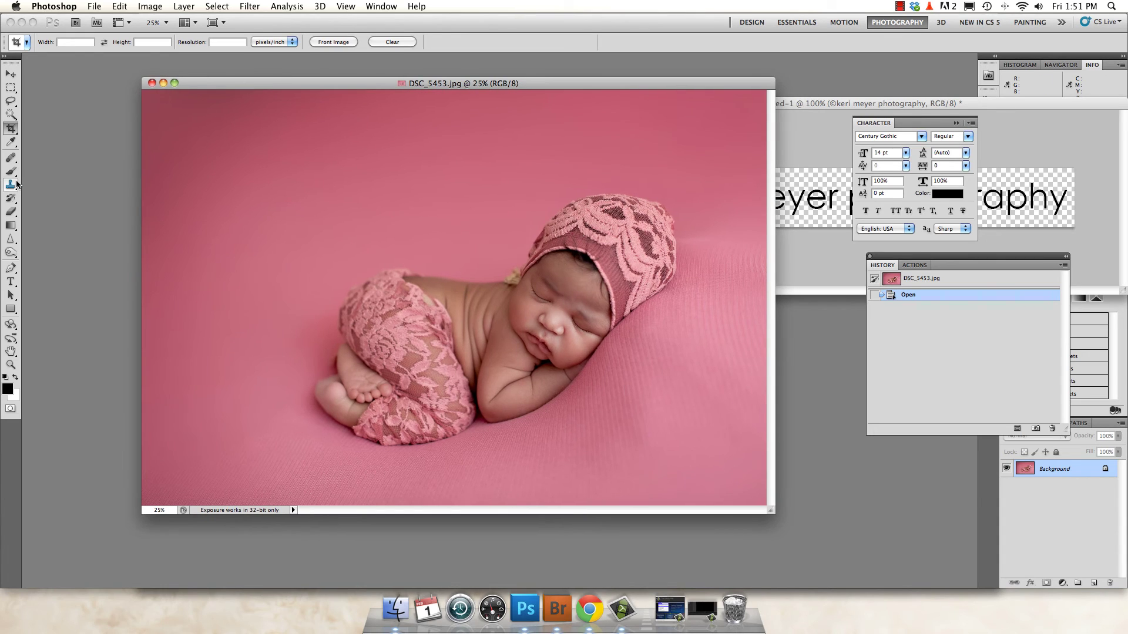
pyautogui.click(10, 172)
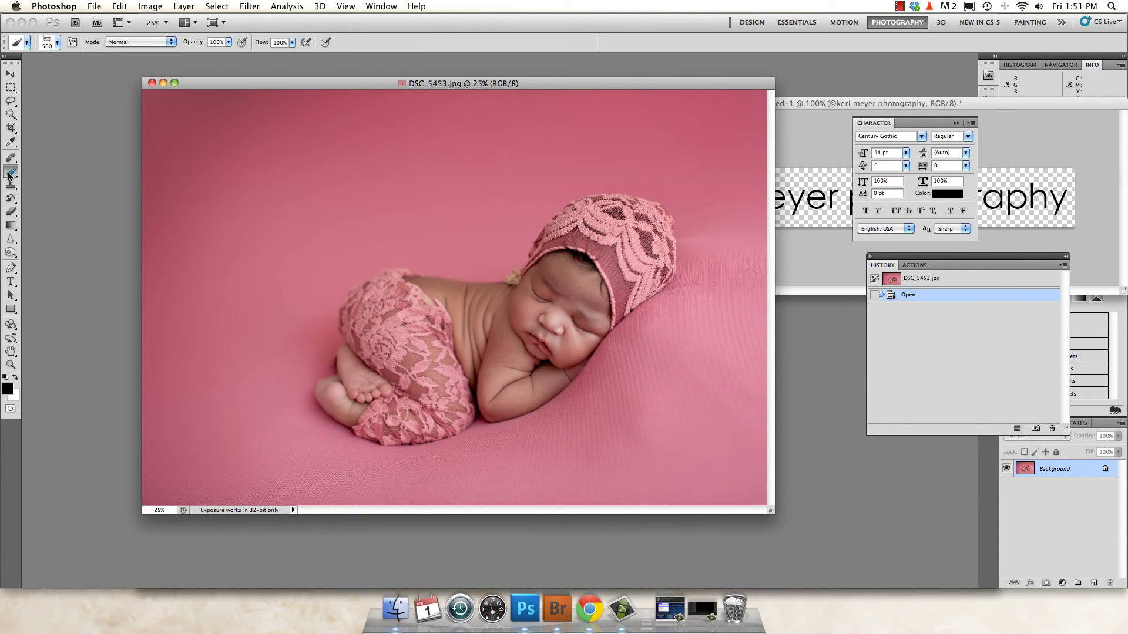
pyautogui.click(58, 44)
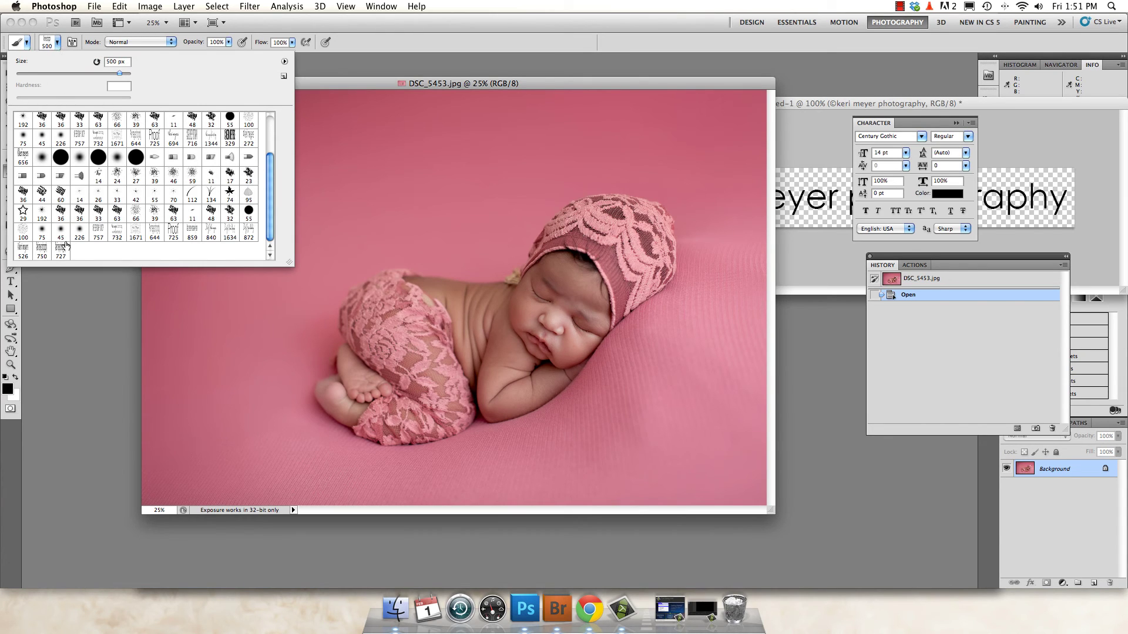
pyautogui.click(60, 251)
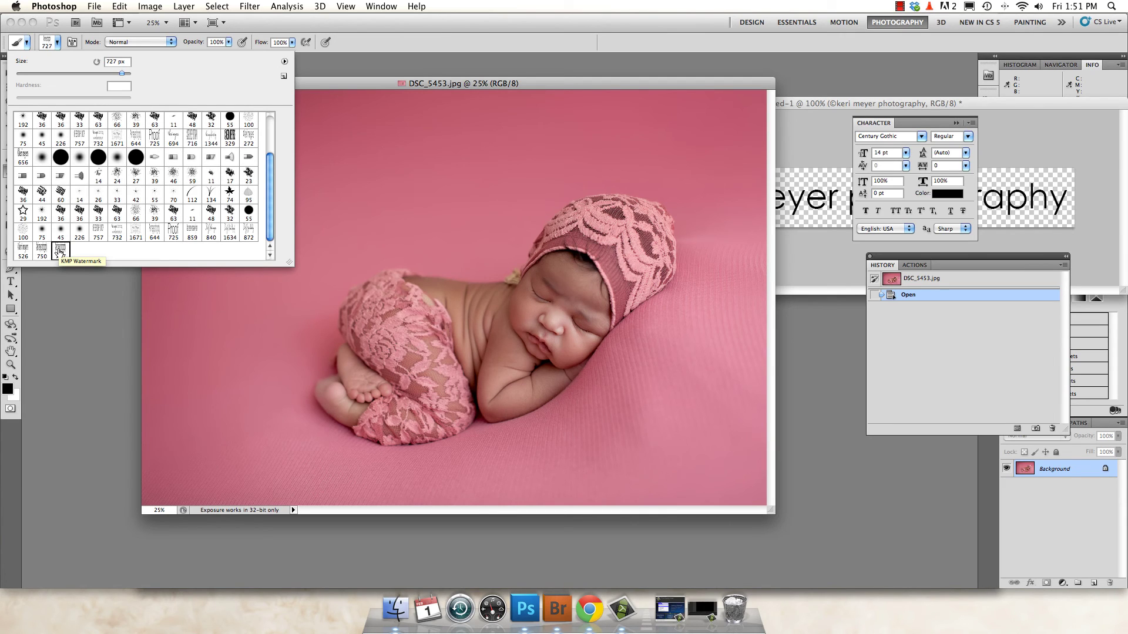
# - Close the preset list and enlarge the brush with ] to 1400 px
pyautogui.click(364, 124)
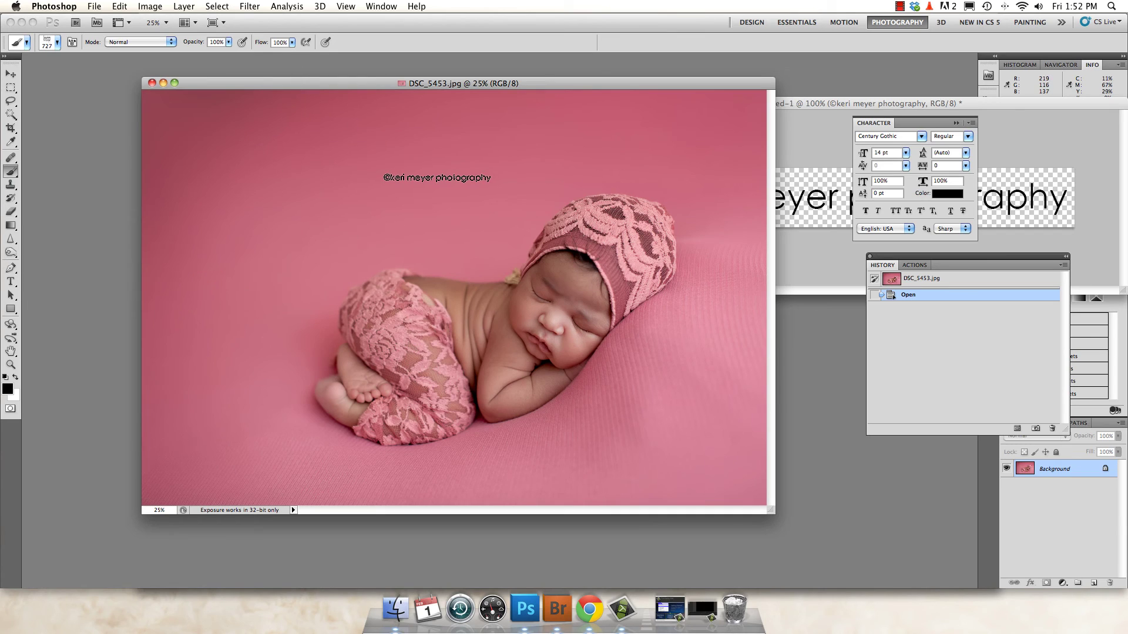
pyautogui.press(']')
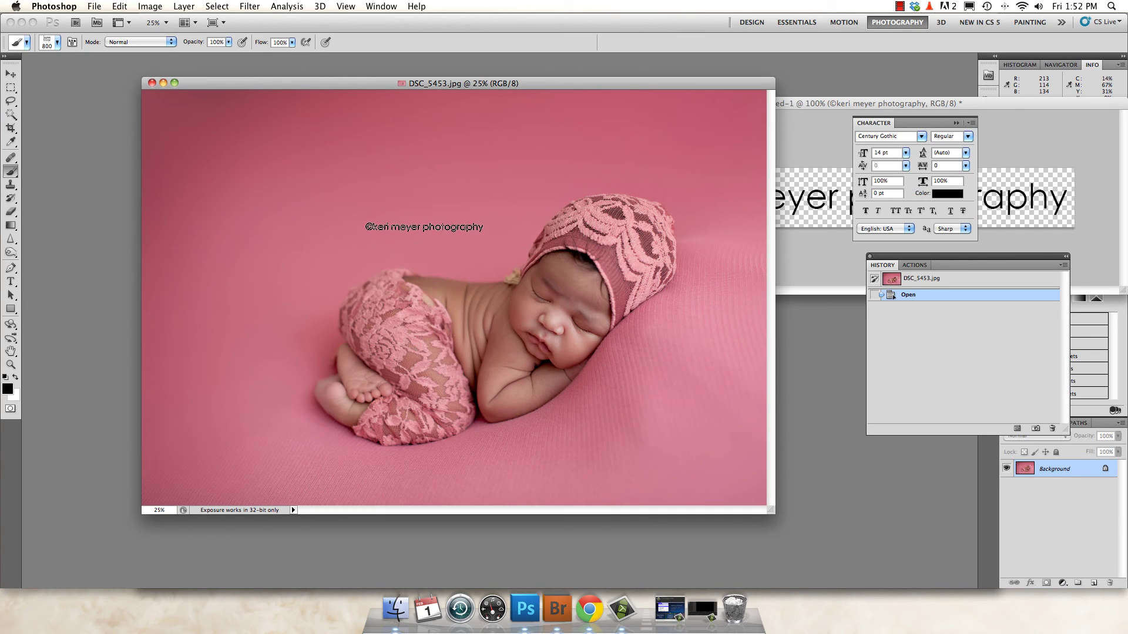
pyautogui.press(']')
pyautogui.press(']')
pyautogui.press(']')
pyautogui.press(']')
pyautogui.press(']')
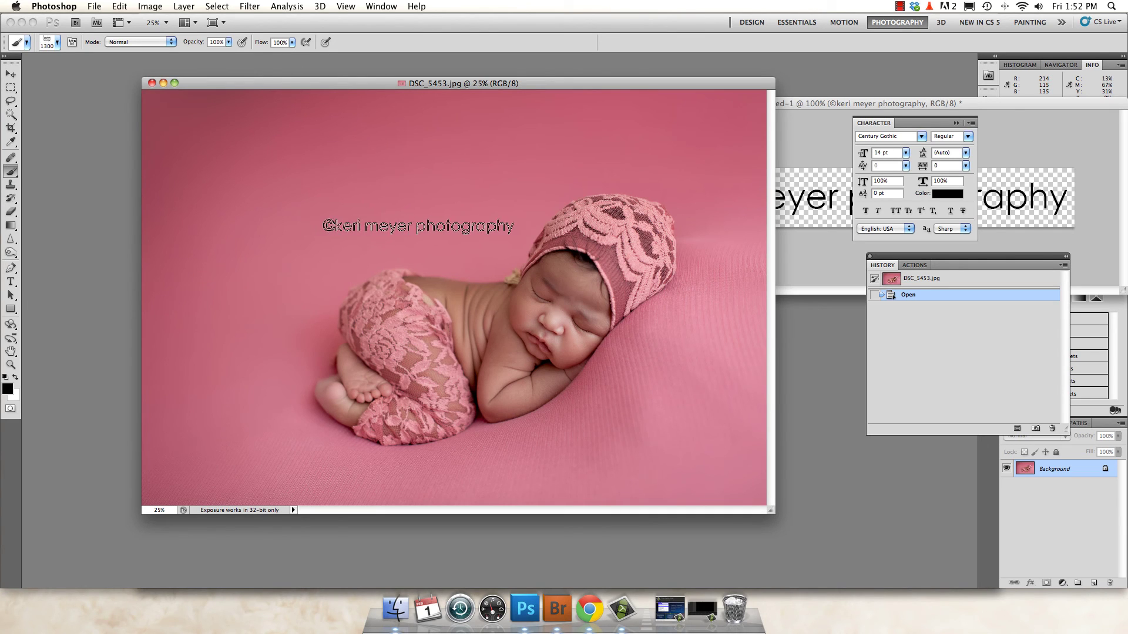
pyautogui.press(']')
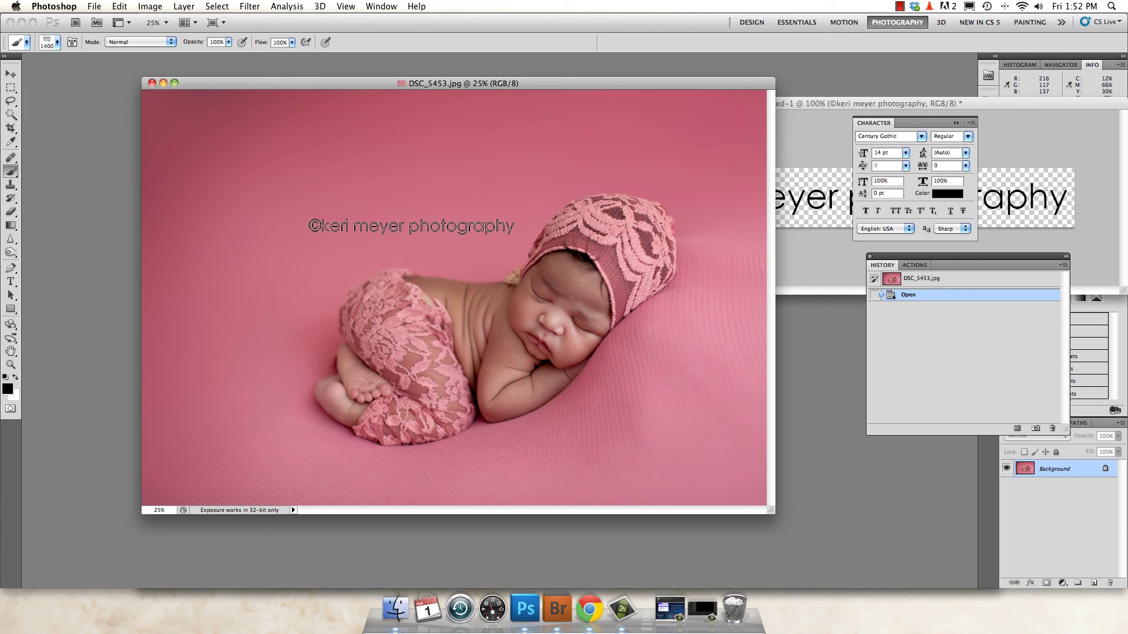
pyautogui.press(']')
pyautogui.press(']')
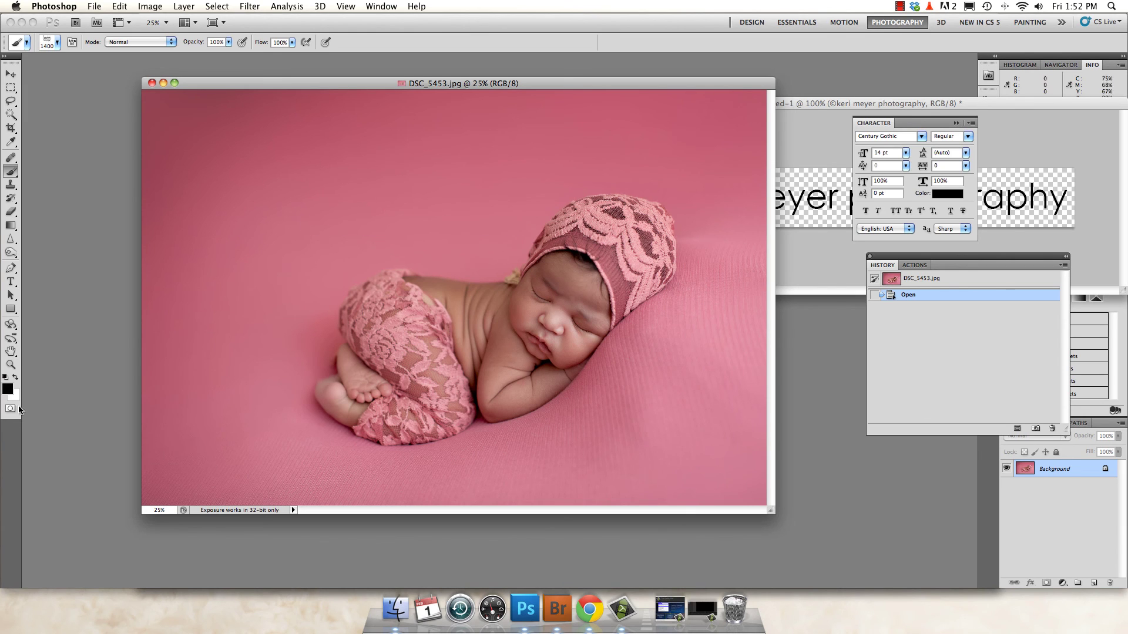
# - Set the foreground to light grey eaeaea, shrink the brush to 1200 px, and stamp mid-photo
pyautogui.click(7, 388)
pyautogui.click(732, 330)
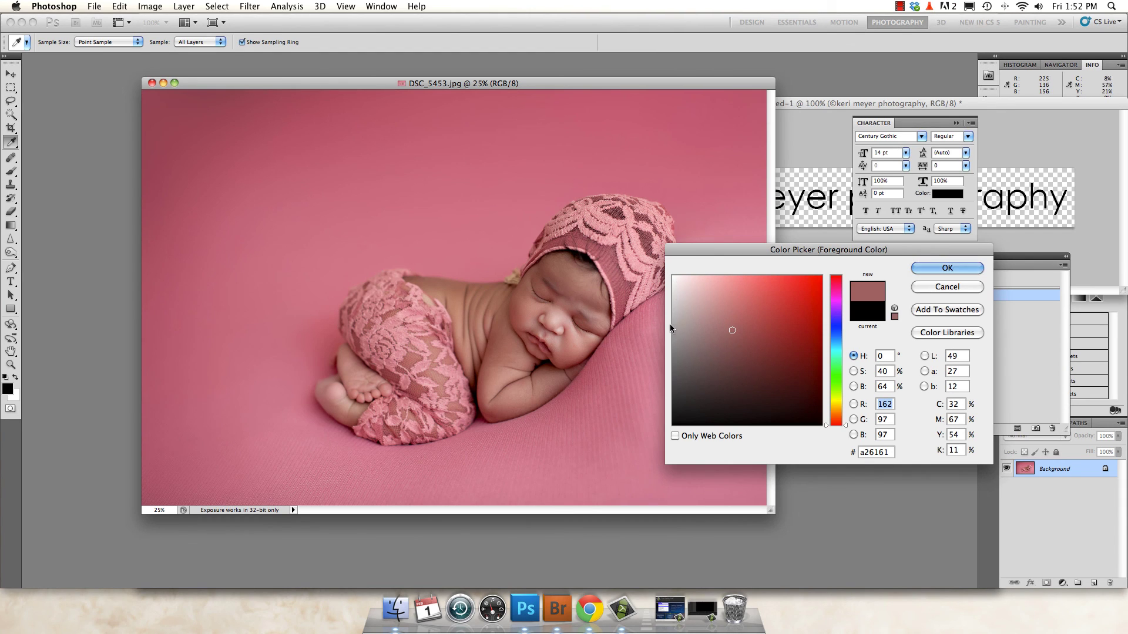
pyautogui.click(673, 288)
pyautogui.click(944, 270)
pyautogui.press('b')
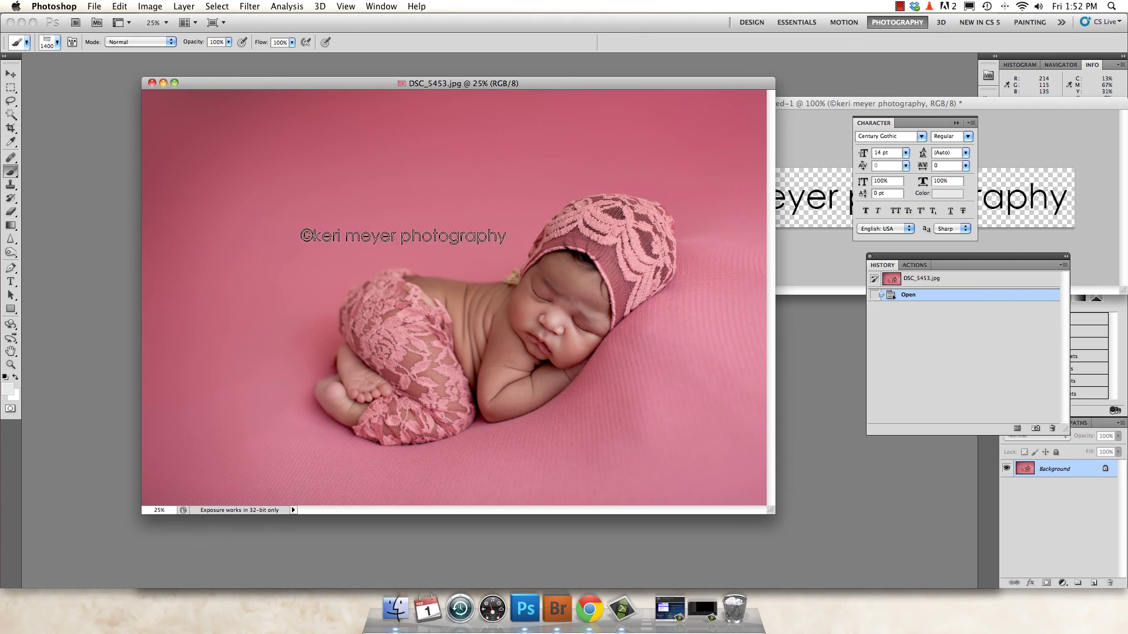
pyautogui.press('[')
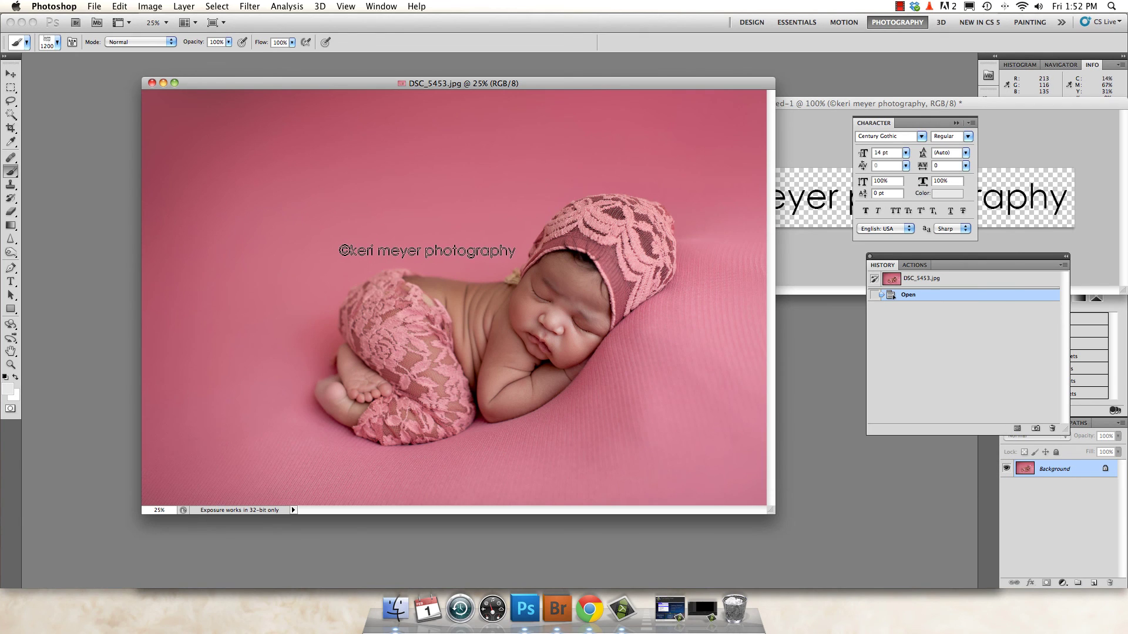
pyautogui.click(427, 249)
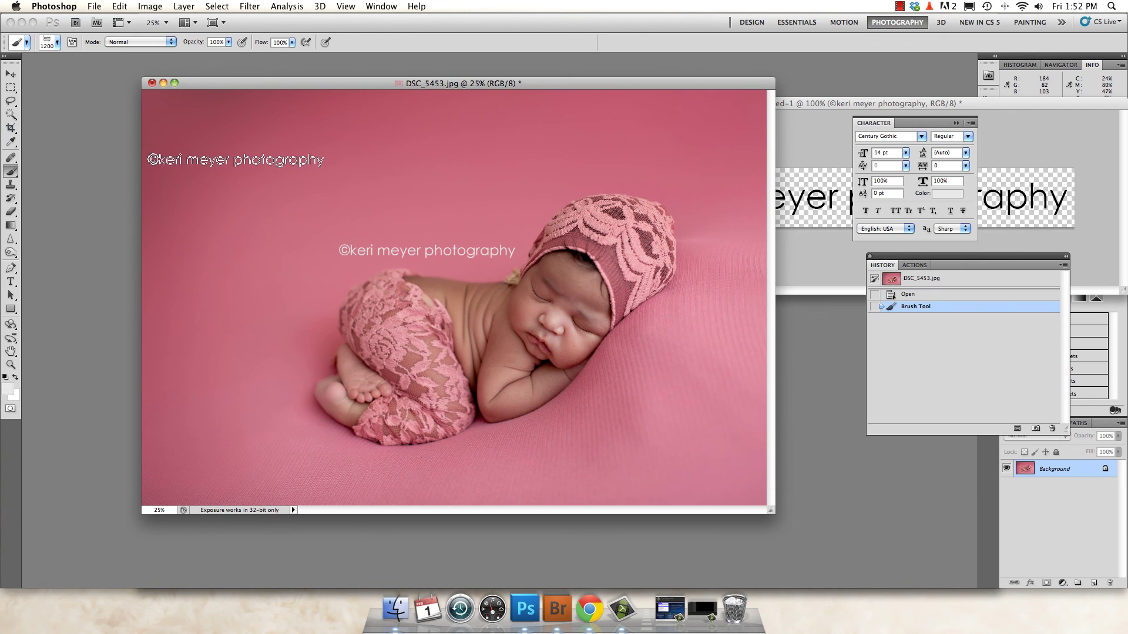